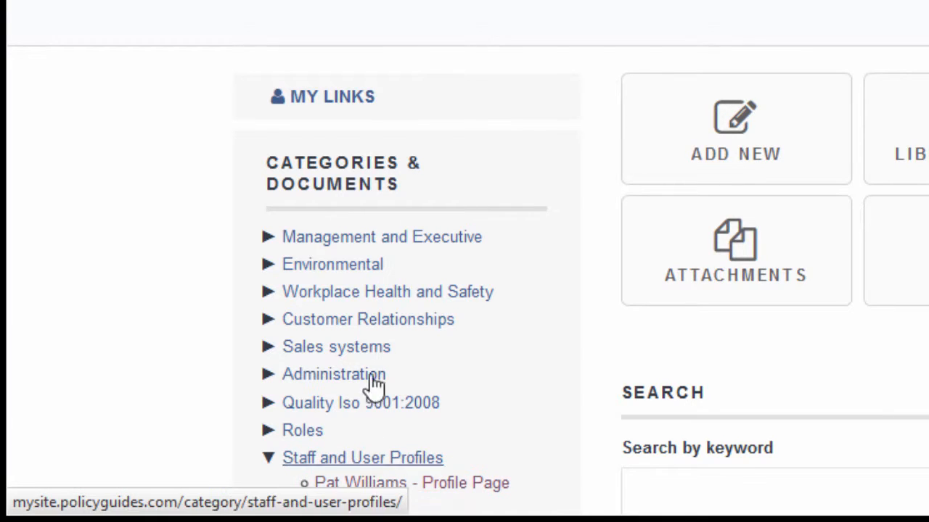
Open your own profile page showing 180 records and two roles, then list the site pages
{"action": "left_click", "coordinate": [364, 105]}
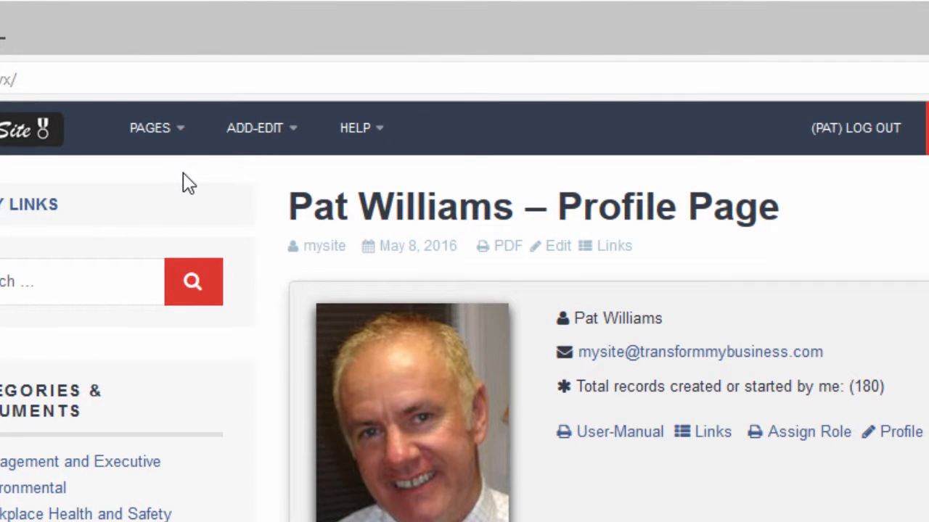
{"action": "left_click", "coordinate": [178, 132]}
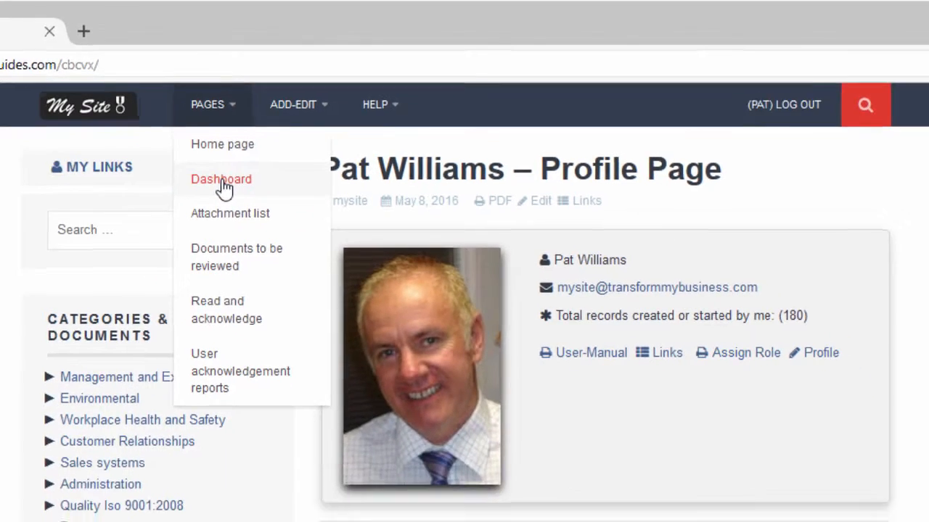
Go to the admin Dashboard and expand the sidebar so its menu labels show
{"action": "left_click", "coordinate": [168, 227]}
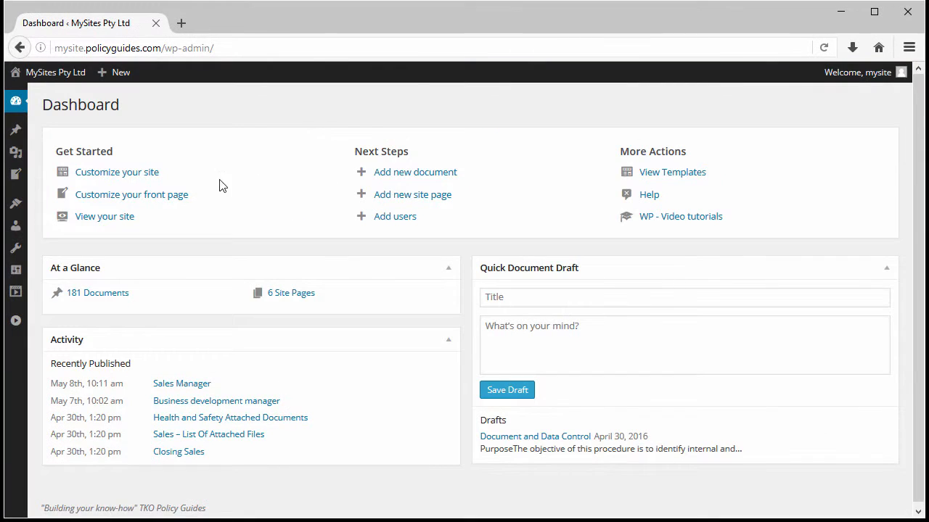
{"action": "left_click", "coordinate": [16, 322]}
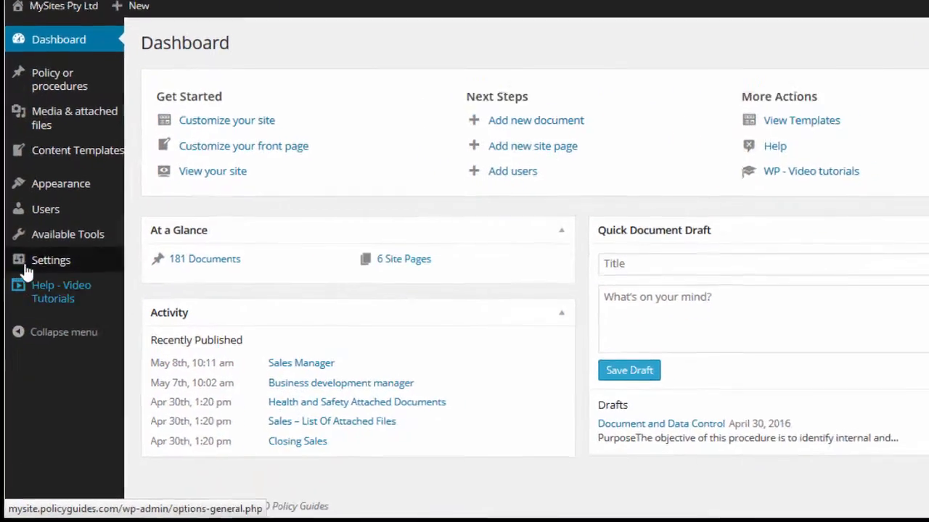
{"action": "mouse_move", "coordinate": [22, 293]}
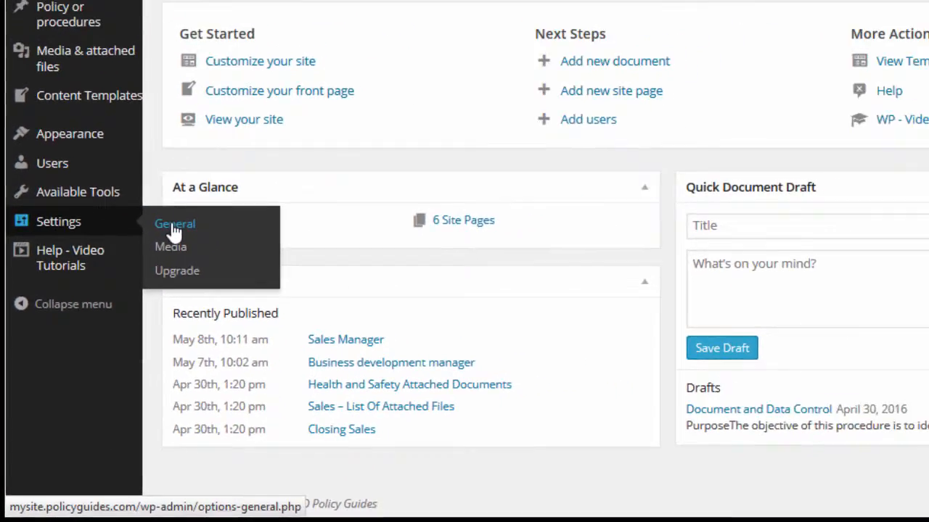
Save the General Settings with Auto-create user profile pages left checked
{"action": "left_click", "coordinate": [217, 158]}
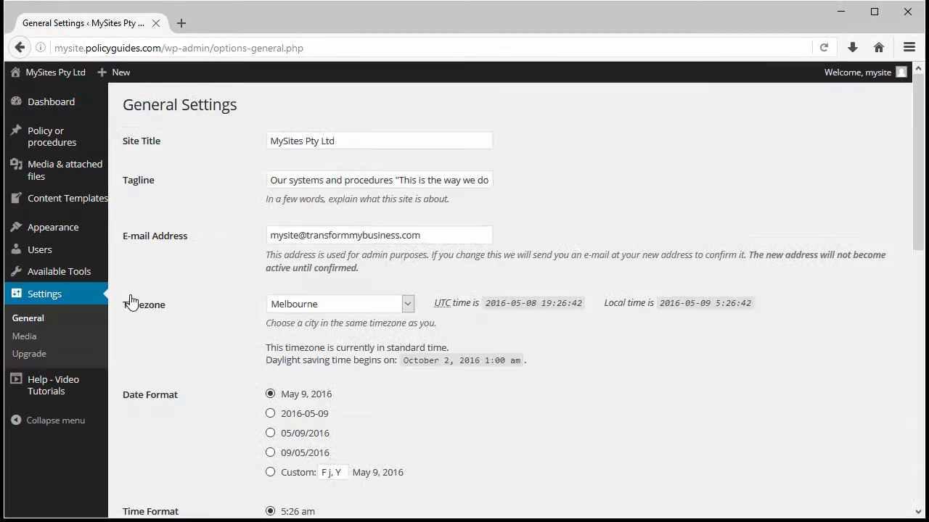
{"action": "scroll", "coordinate": [132, 302], "scroll_direction": "down", "scroll_amount": 6}
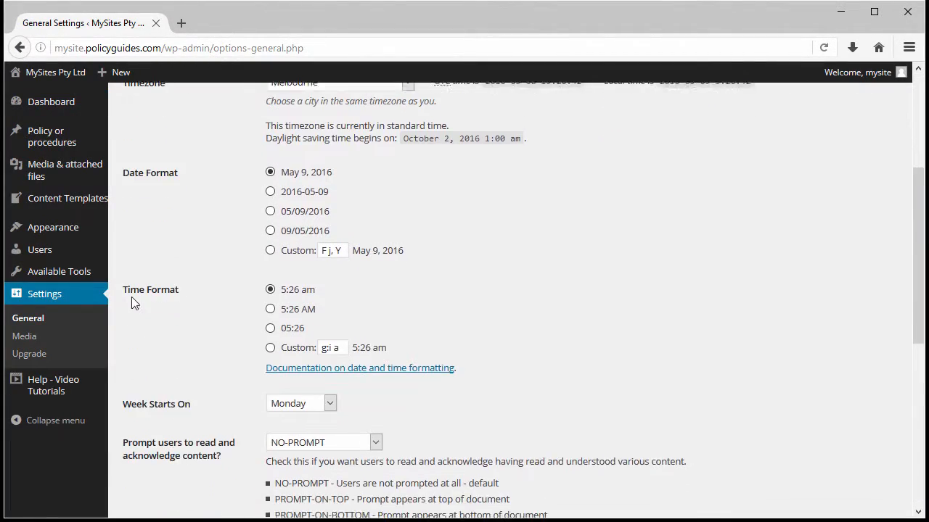
{"action": "scroll", "coordinate": [132, 299], "scroll_direction": "down", "scroll_amount": 2}
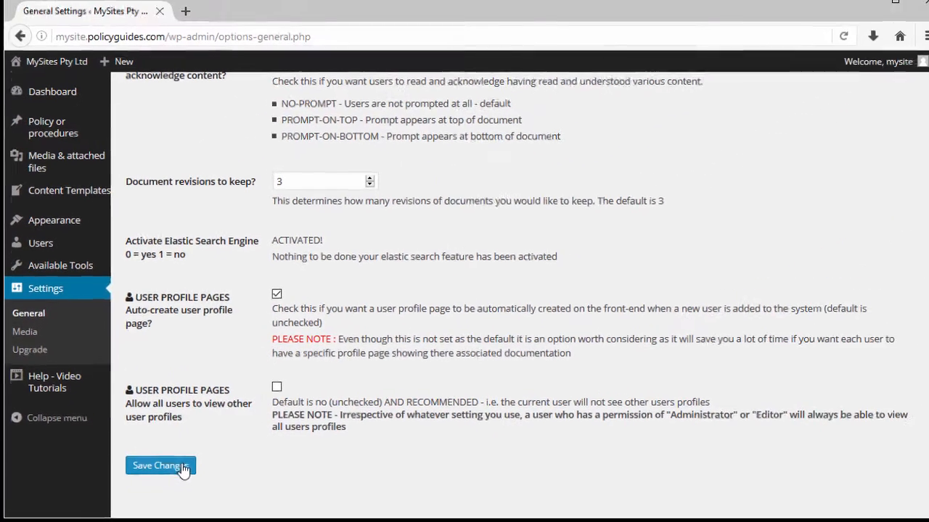
{"action": "left_click", "coordinate": [306, 434]}
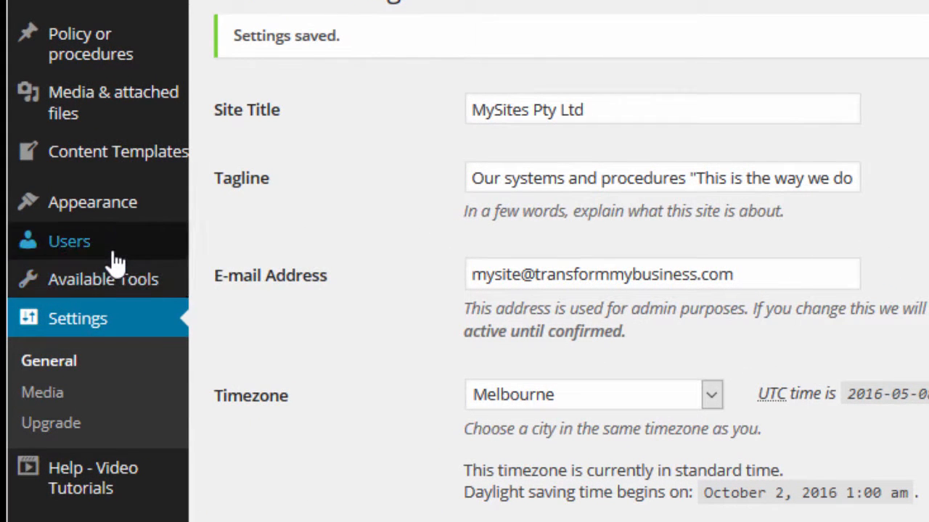
{"action": "mouse_move", "coordinate": [116, 263]}
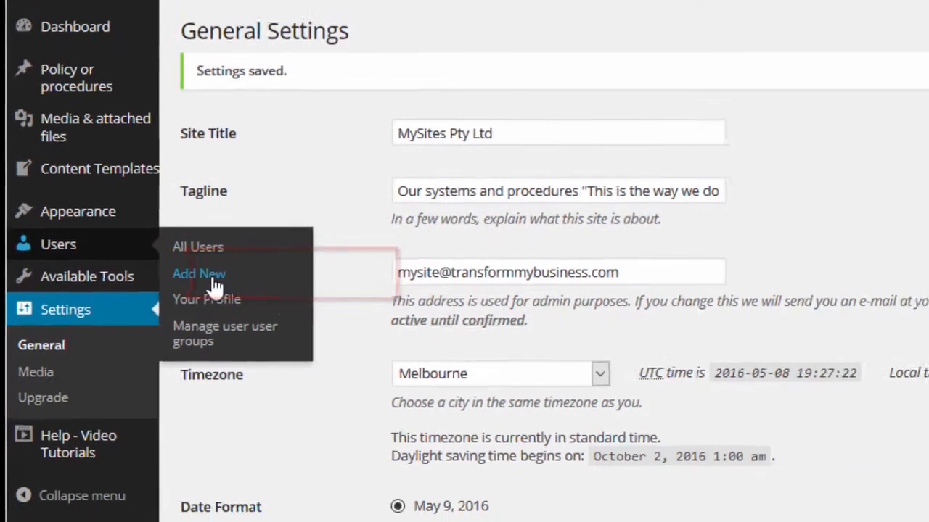
Add a new user with the chosen username and pasted e-mail address, sending an invitation
{"action": "left_click", "coordinate": [256, 288]}
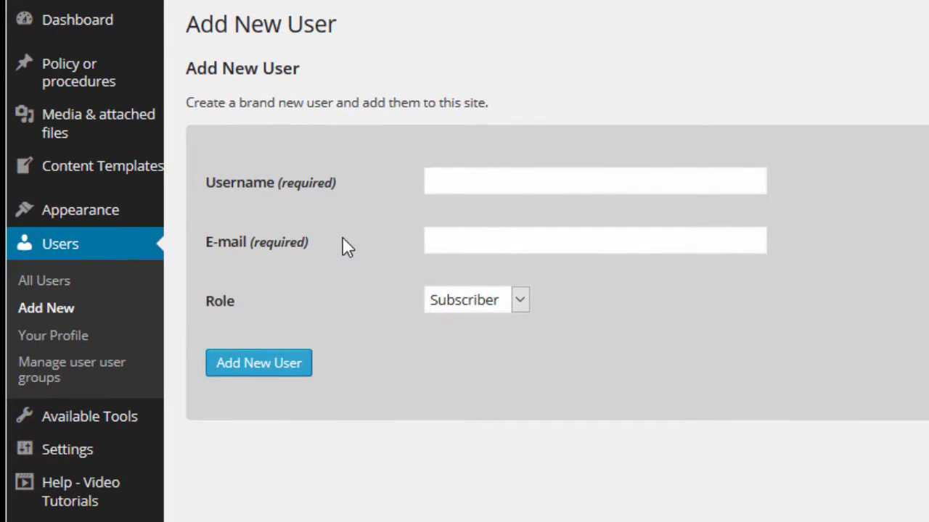
{"action": "left_click", "coordinate": [459, 186]}
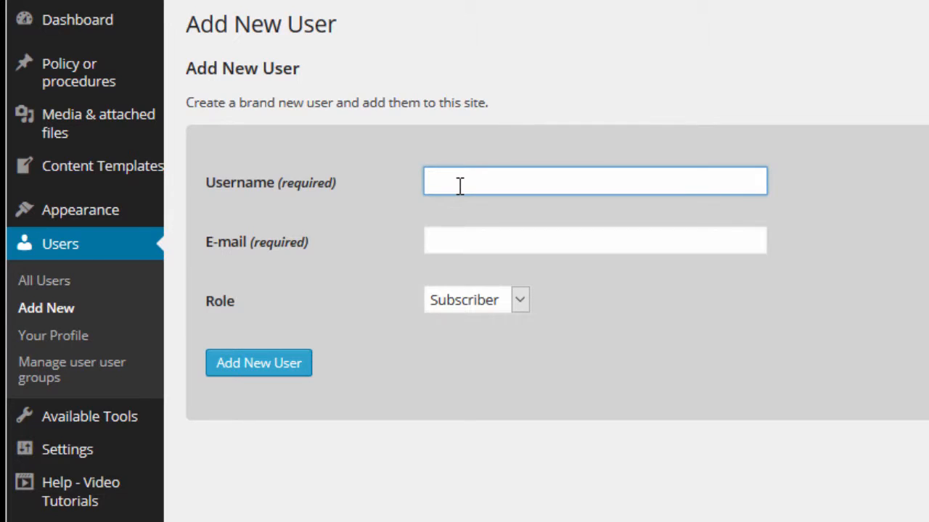
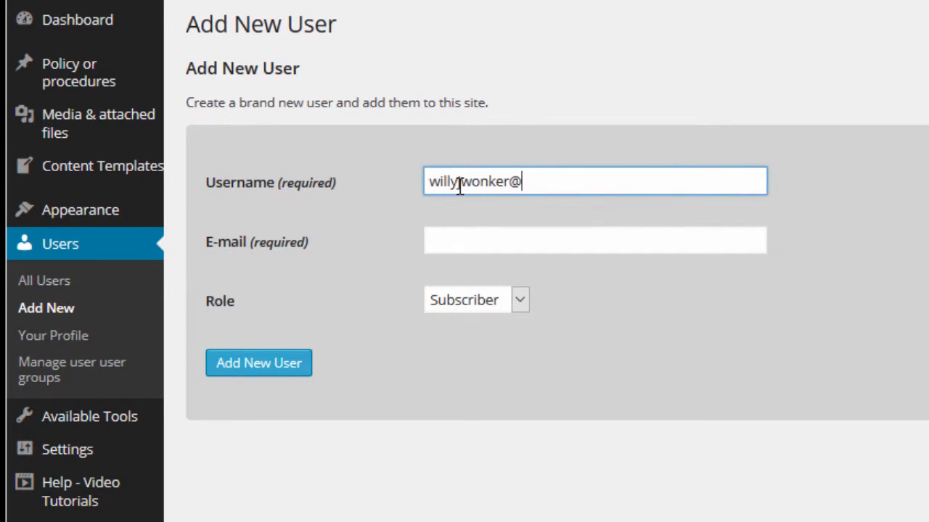
{"action": "key", "text": "Tab"}
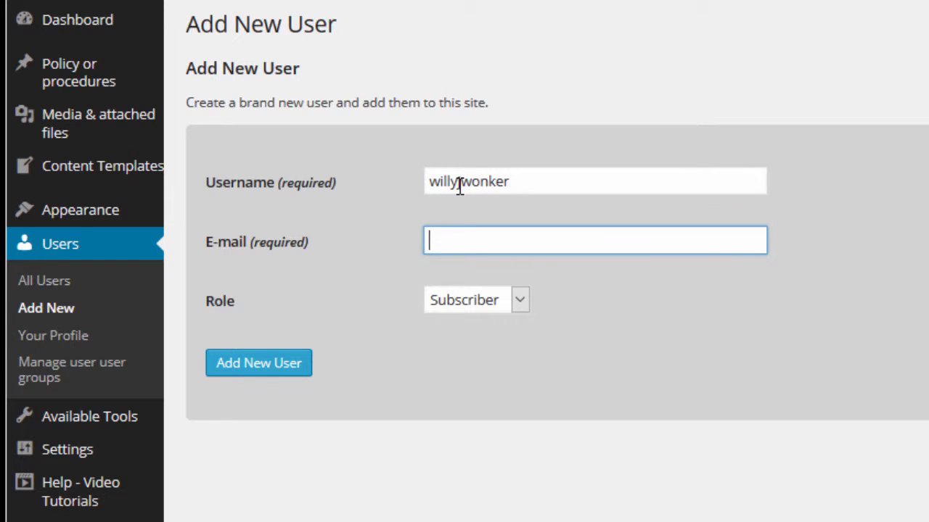
{"action": "key", "text": "ctrl+v"}
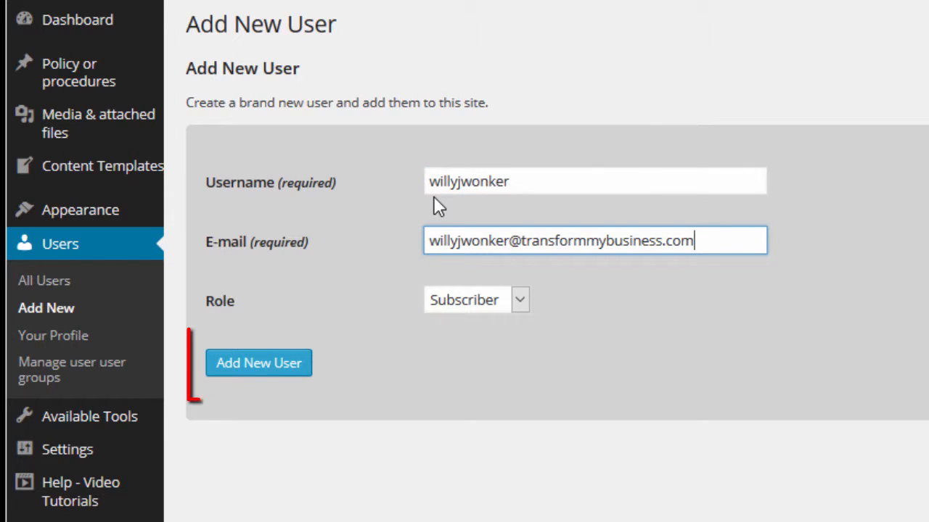
{"action": "left_click", "coordinate": [267, 367]}
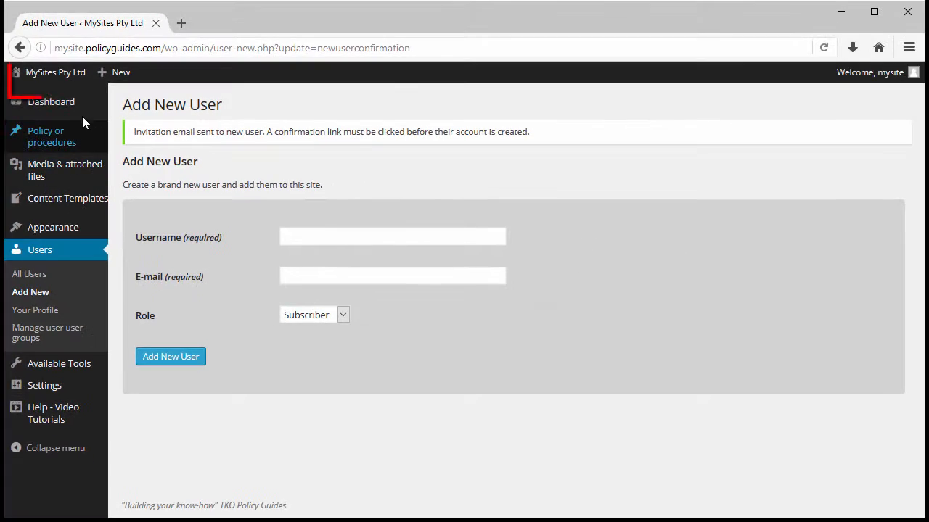
Open the public site in a new tab and go to the new user's auto-created Profile Page
{"action": "left_click", "coordinate": [73, 84]}
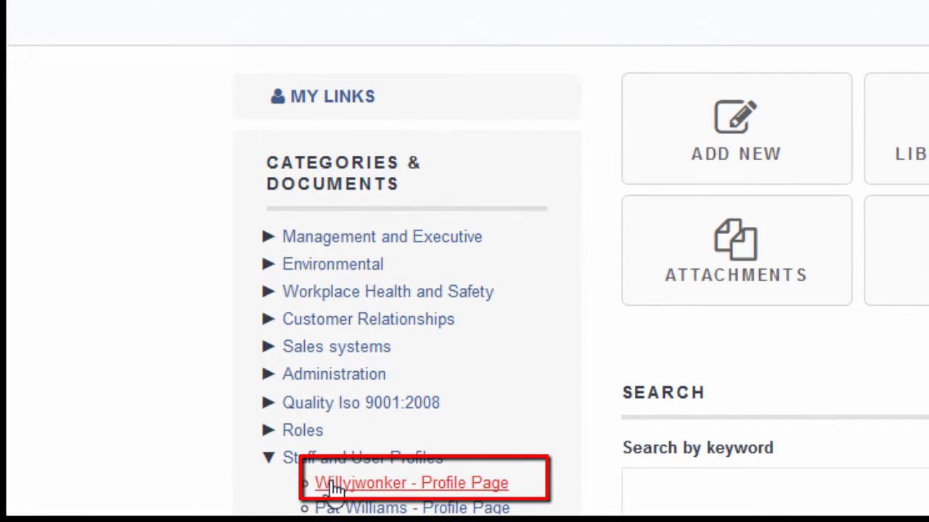
{"action": "left_click", "coordinate": [341, 484]}
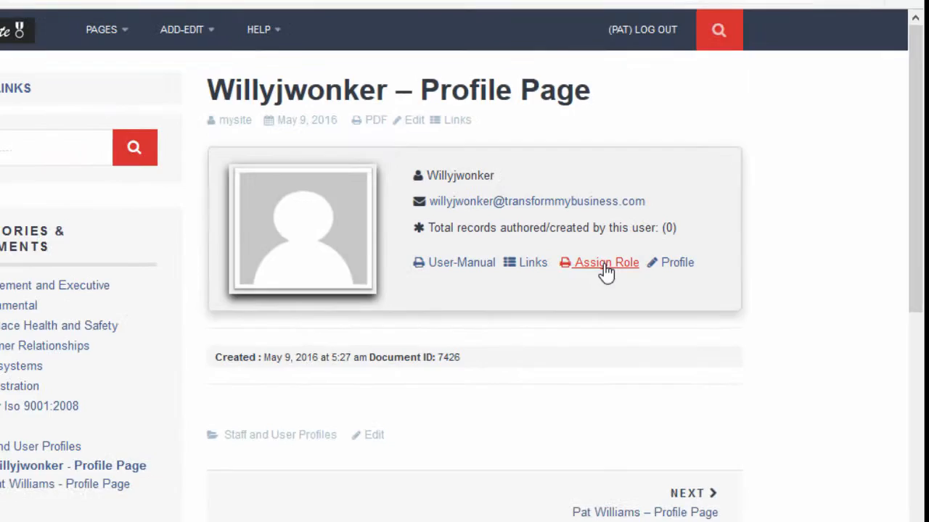
Assign the Safety Manager role to the new user's profile as an 'Assigned Roles' table list
{"action": "left_click", "coordinate": [606, 273]}
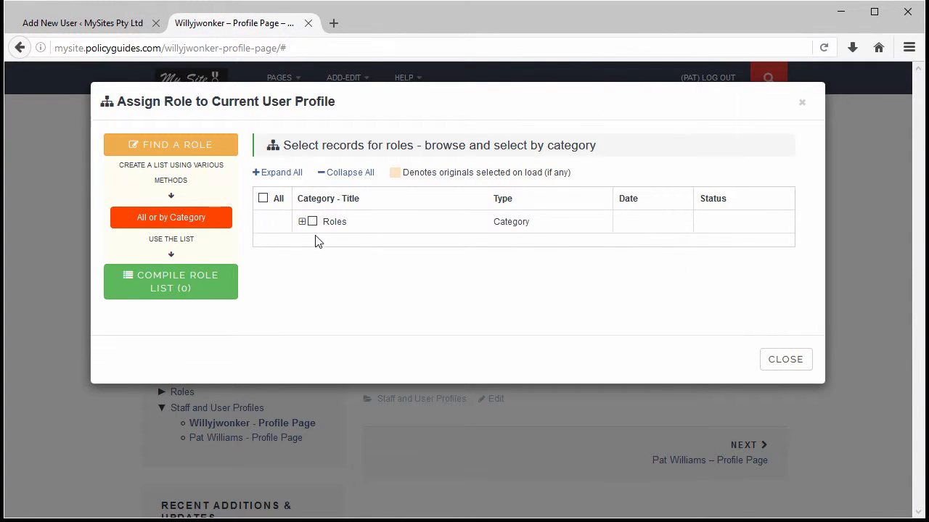
{"action": "left_click", "coordinate": [302, 221]}
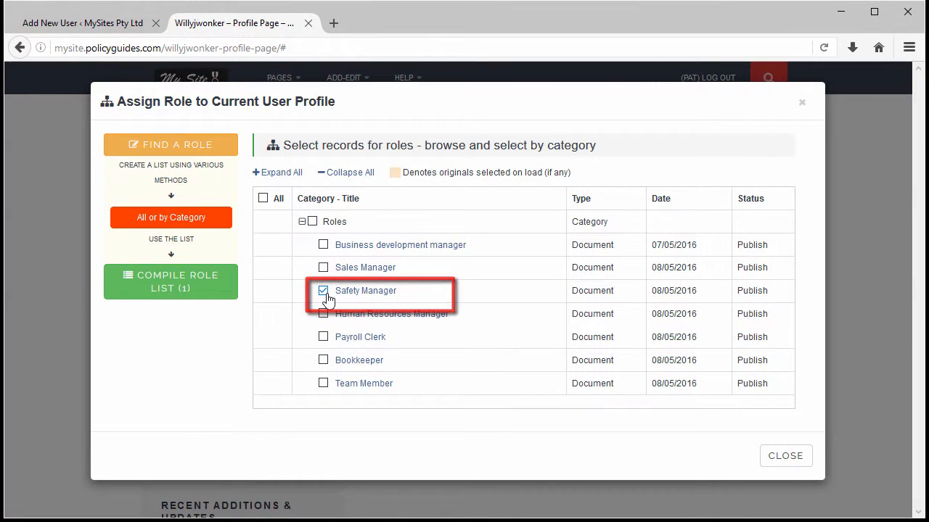
{"action": "left_click", "coordinate": [207, 290]}
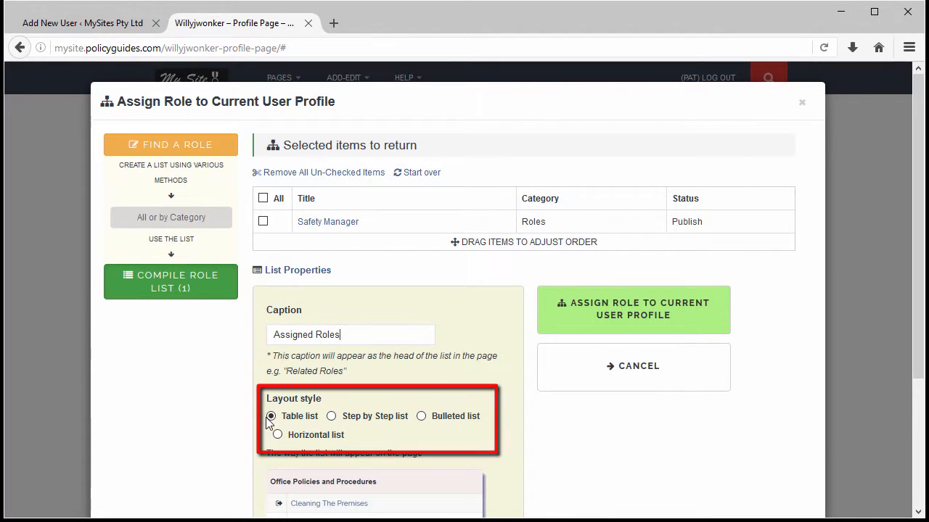
{"action": "left_click", "coordinate": [609, 319]}
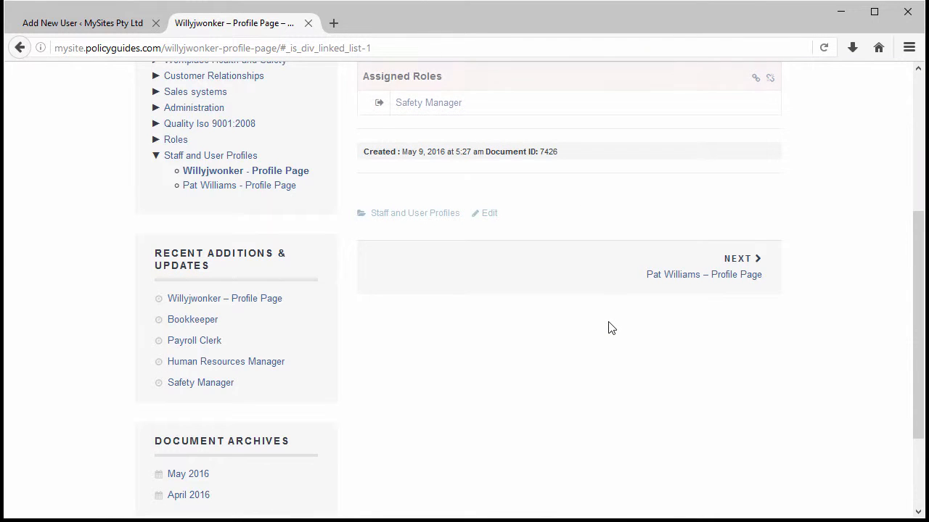
Open the Safety Manager role page from the profile's Assigned Roles link
{"action": "scroll", "coordinate": [609, 329], "scroll_direction": "up", "scroll_amount": 5}
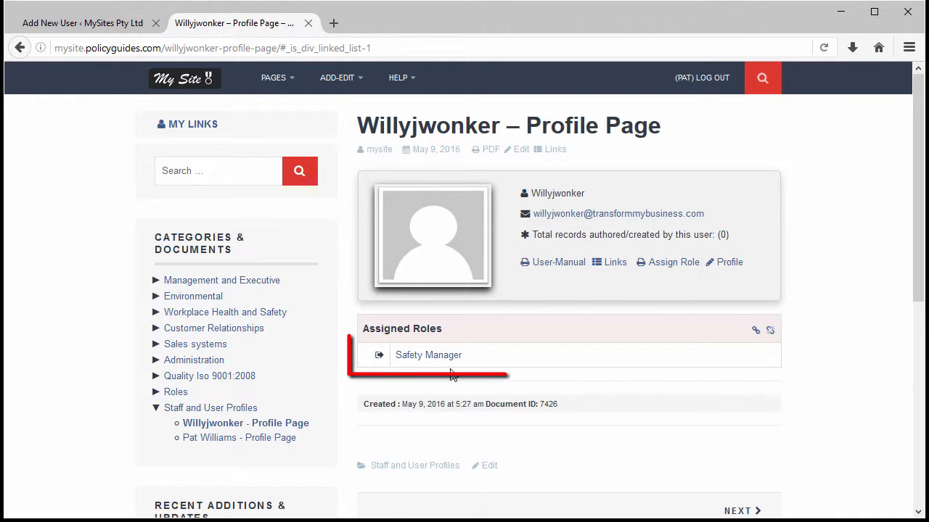
{"action": "left_click", "coordinate": [445, 362]}
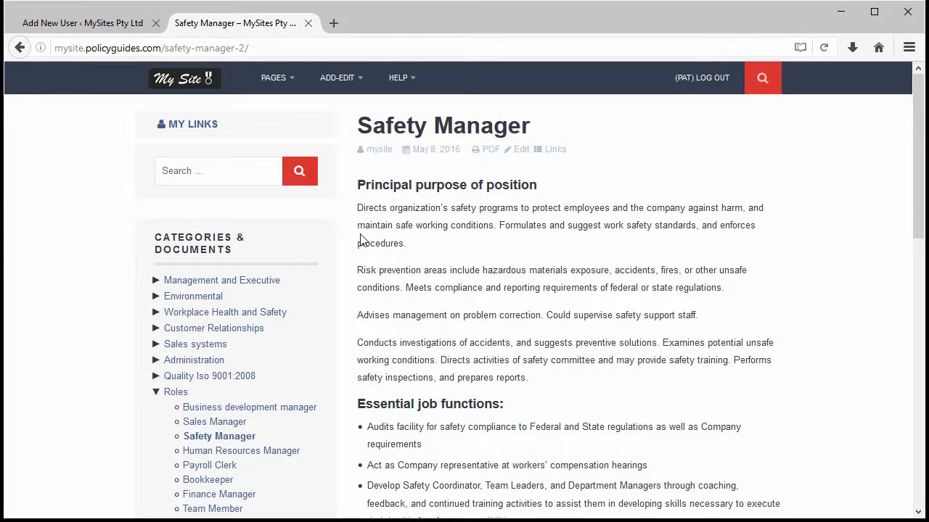
{"action": "scroll", "coordinate": [361, 241], "scroll_direction": "down", "scroll_amount": 5}
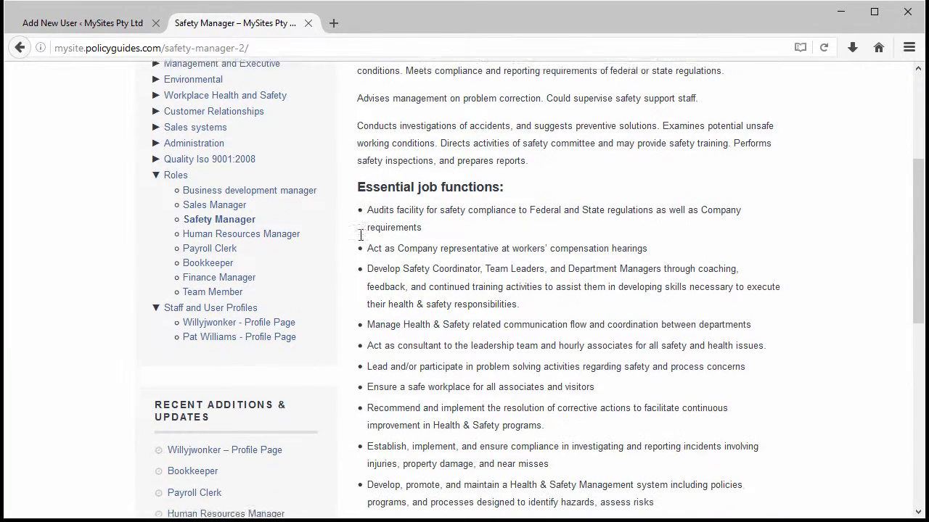
{"action": "scroll", "coordinate": [361, 235], "scroll_direction": "down", "scroll_amount": 6}
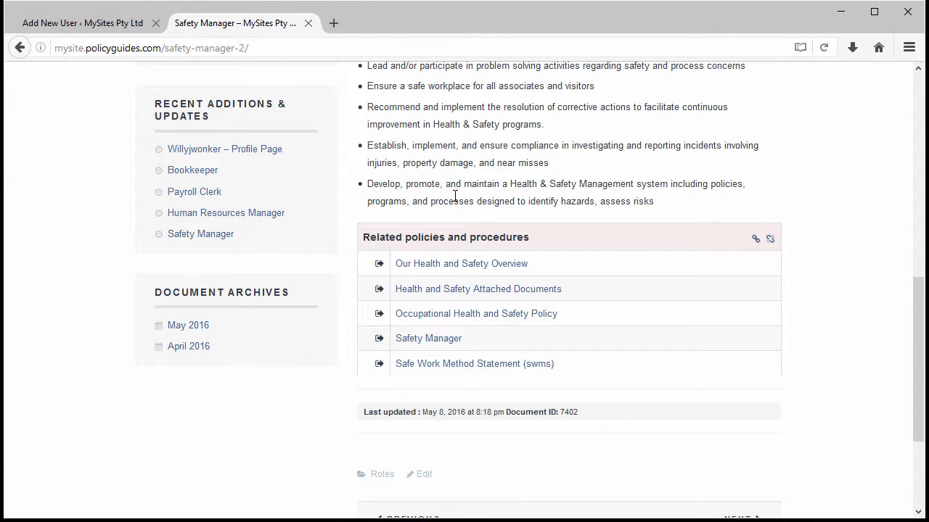
{"action": "scroll", "coordinate": [455, 196], "scroll_direction": "up", "scroll_amount": 10}
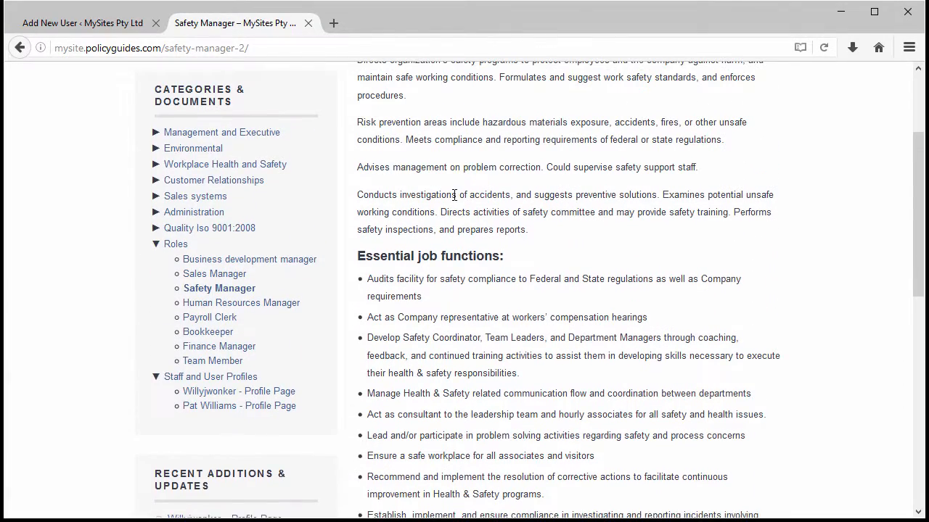
{"action": "scroll", "coordinate": [455, 196], "scroll_direction": "up", "scroll_amount": 2}
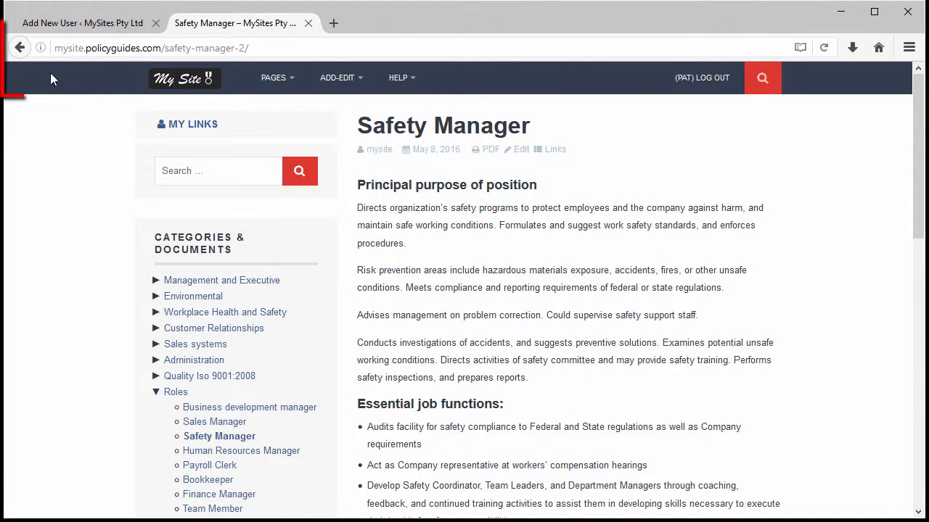
Return to the new user's profile and start a User-Manual gathering six related records
{"action": "left_click", "coordinate": [18, 53]}
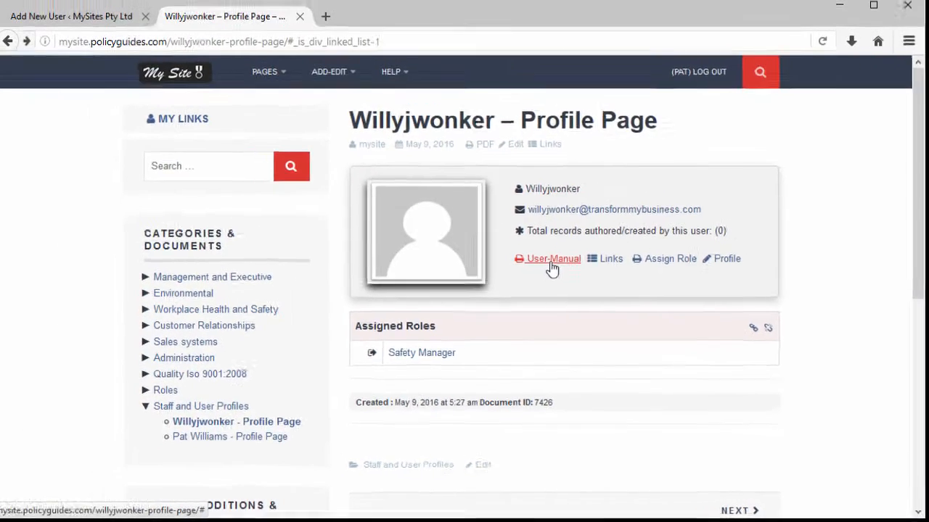
{"action": "left_click", "coordinate": [477, 214]}
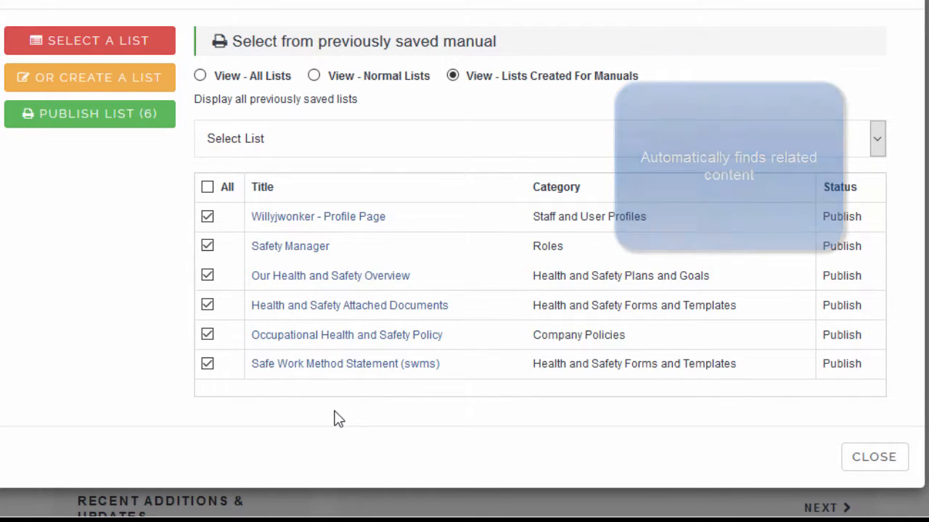
Publish the six records as an Employee Manual PDF named willy and save it
{"action": "left_click", "coordinate": [156, 127]}
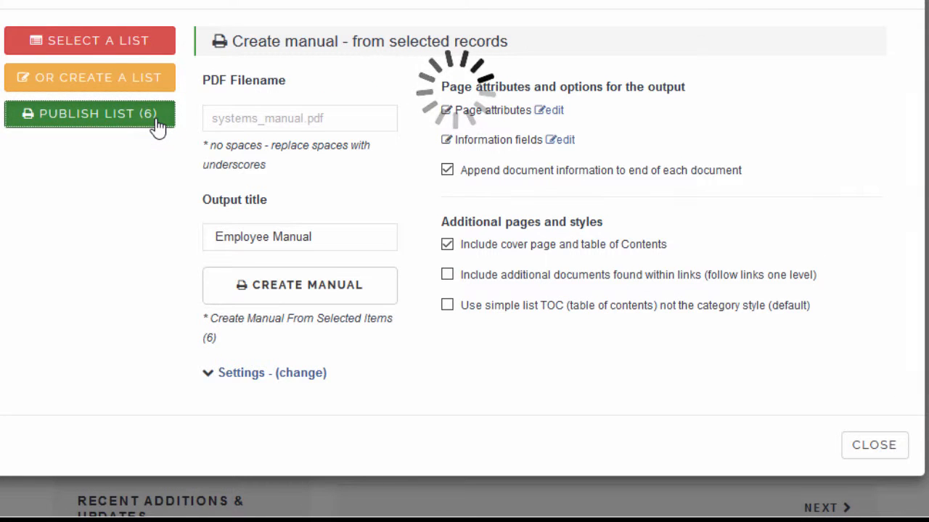
{"action": "left_click", "coordinate": [227, 119]}
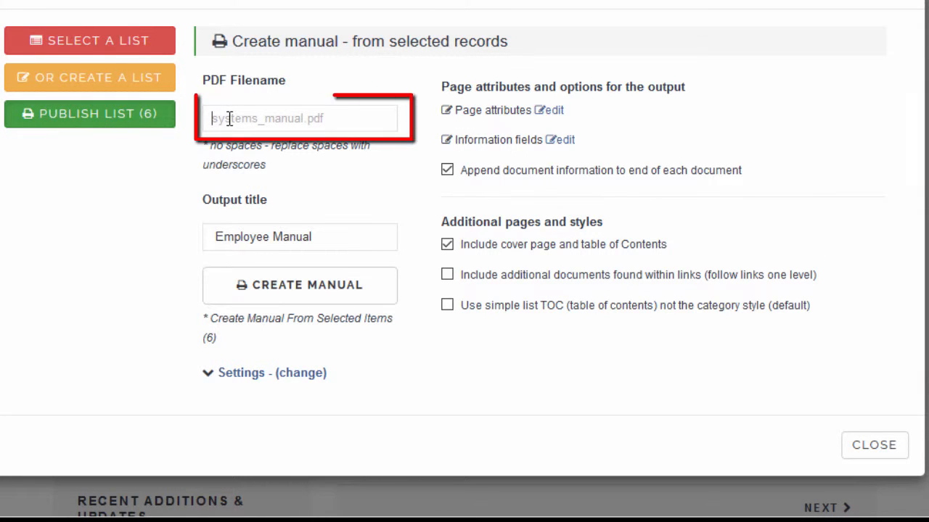
{"action": "type", "text": "willy"}
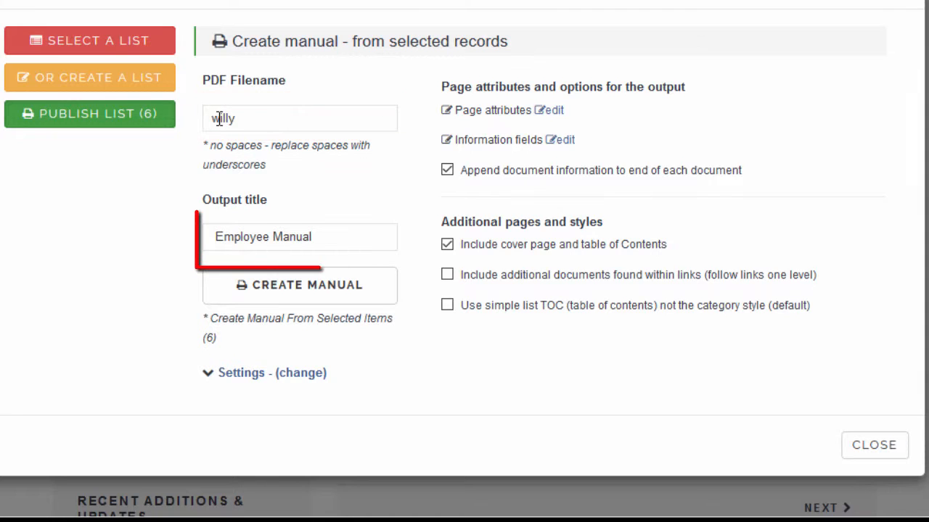
{"action": "left_click", "coordinate": [288, 286]}
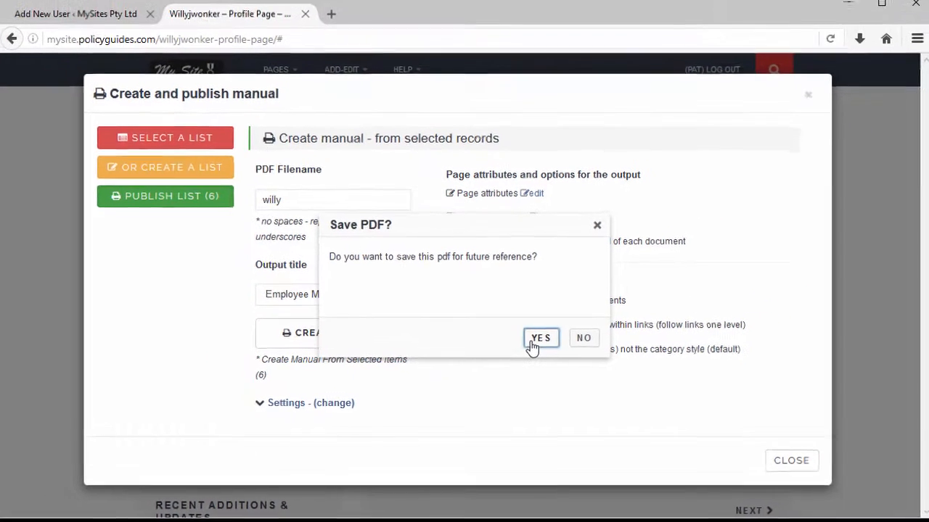
{"action": "left_click", "coordinate": [560, 291]}
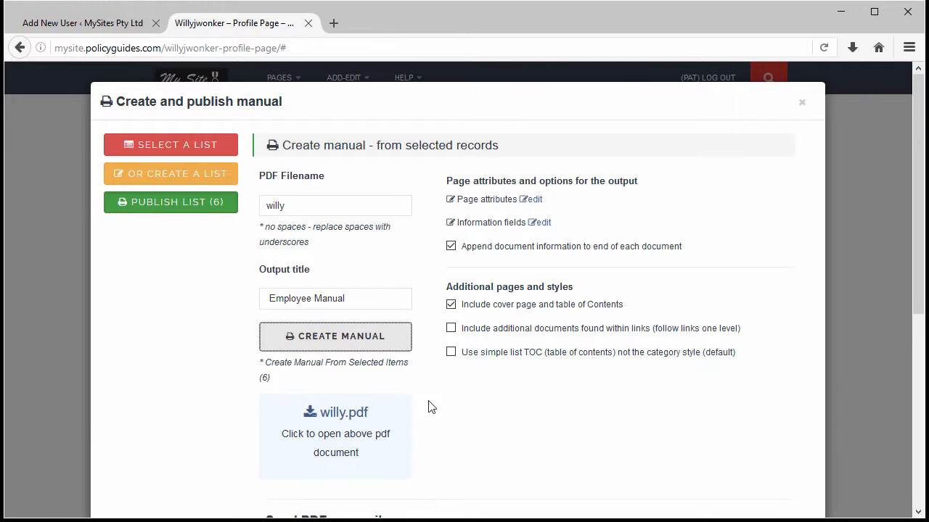
Open willy.pdf, zoom out to 60% and scroll down to its table of contents
{"action": "left_click", "coordinate": [343, 410]}
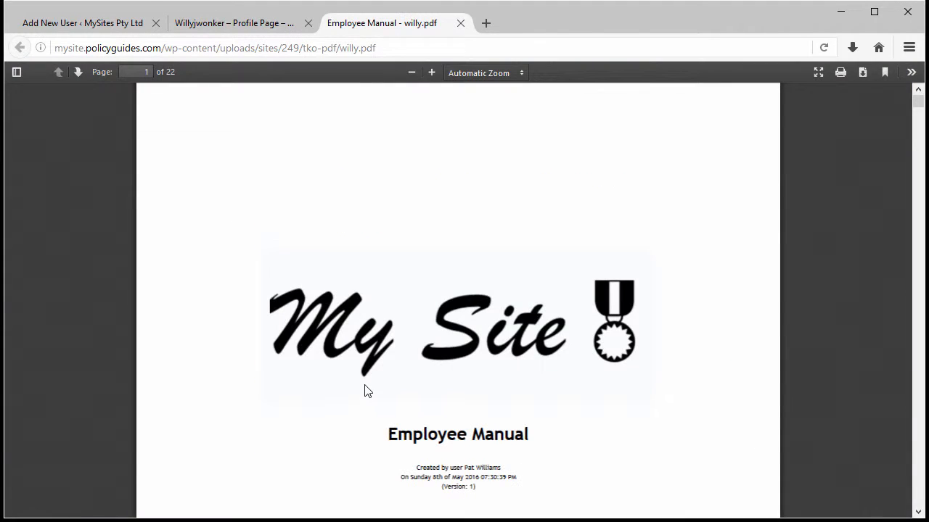
{"action": "left_click", "coordinate": [412, 73]}
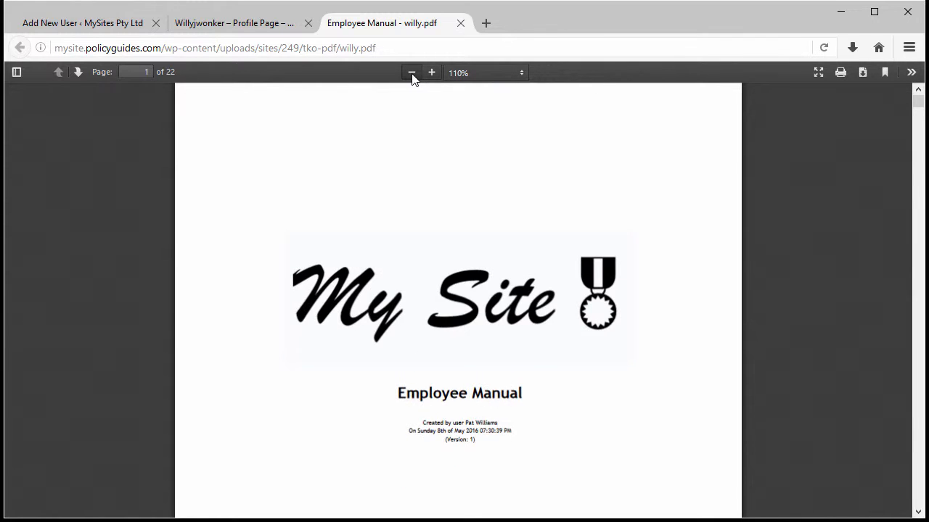
{"action": "left_click", "coordinate": [412, 74]}
{"action": "left_click", "coordinate": [412, 74]}
{"action": "left_click", "coordinate": [412, 73]}
{"action": "left_click", "coordinate": [412, 74]}
{"action": "left_click", "coordinate": [413, 73]}
{"action": "scroll", "coordinate": [432, 160], "scroll_direction": "down", "scroll_amount": 10}
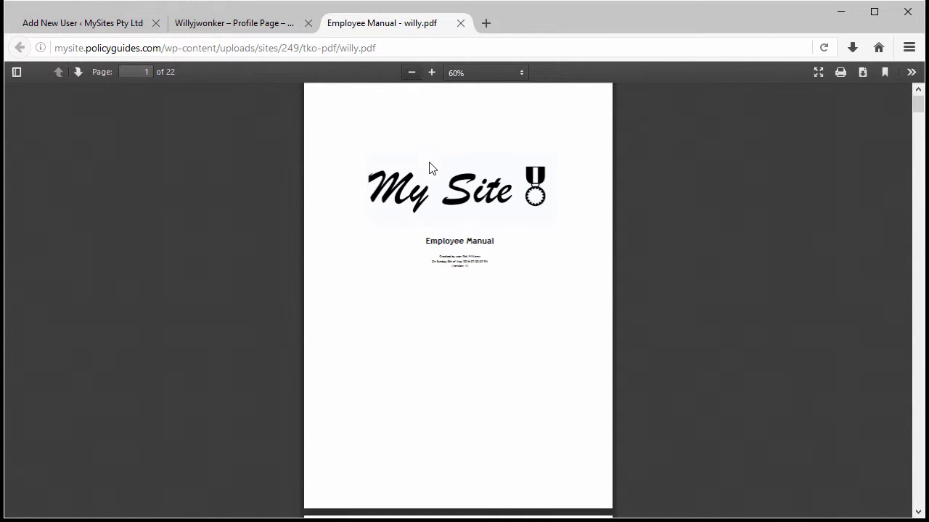
{"action": "scroll", "coordinate": [431, 167], "scroll_direction": "down", "scroll_amount": 5}
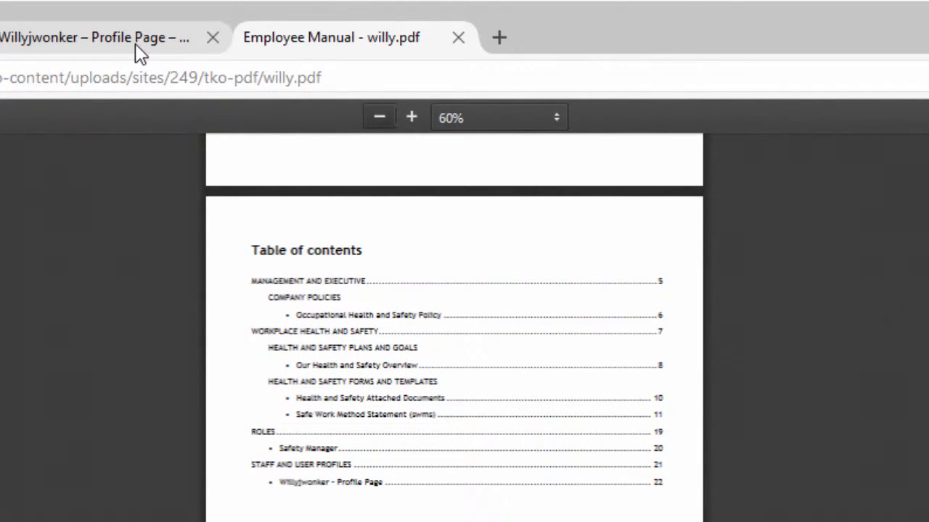
Return to the user's profile tab and close the Employee Manual dialog below the Send PDF as email form
{"action": "left_click", "coordinate": [138, 43]}
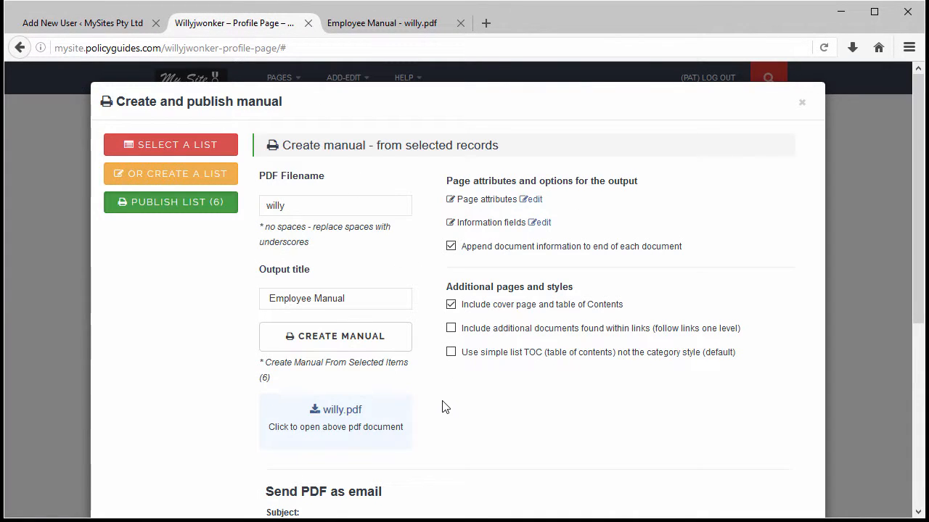
{"action": "scroll", "coordinate": [442, 402], "scroll_direction": "down", "scroll_amount": 5}
{"action": "scroll", "coordinate": [442, 402], "scroll_direction": "down", "scroll_amount": 2}
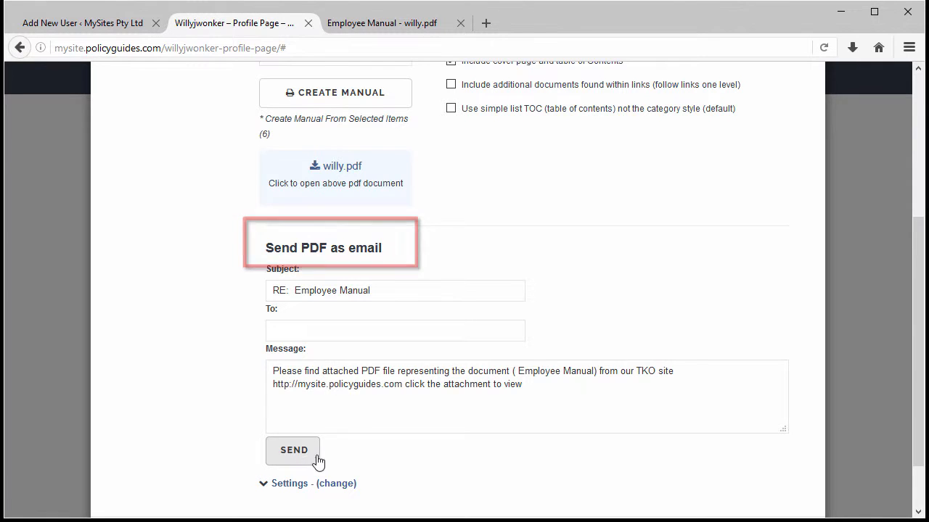
{"action": "scroll", "coordinate": [479, 460], "scroll_direction": "down", "scroll_amount": 2}
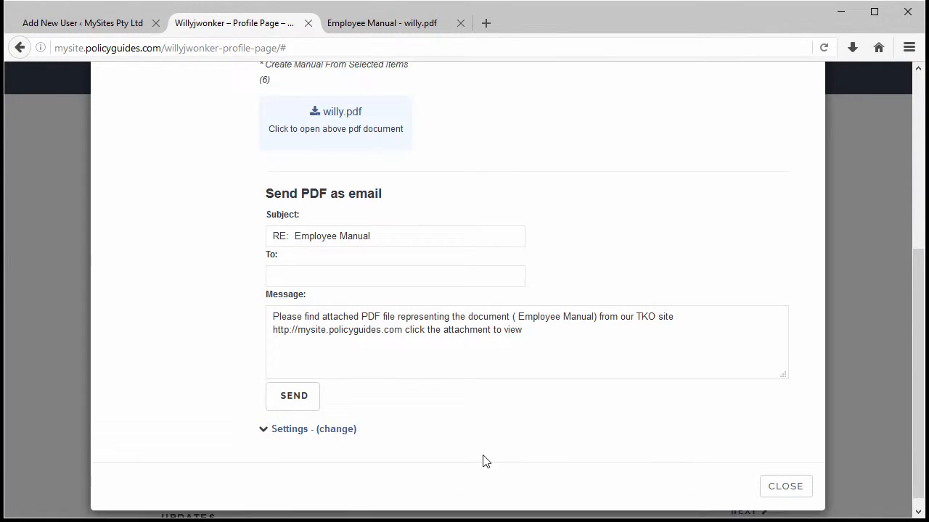
{"action": "left_click", "coordinate": [796, 484]}
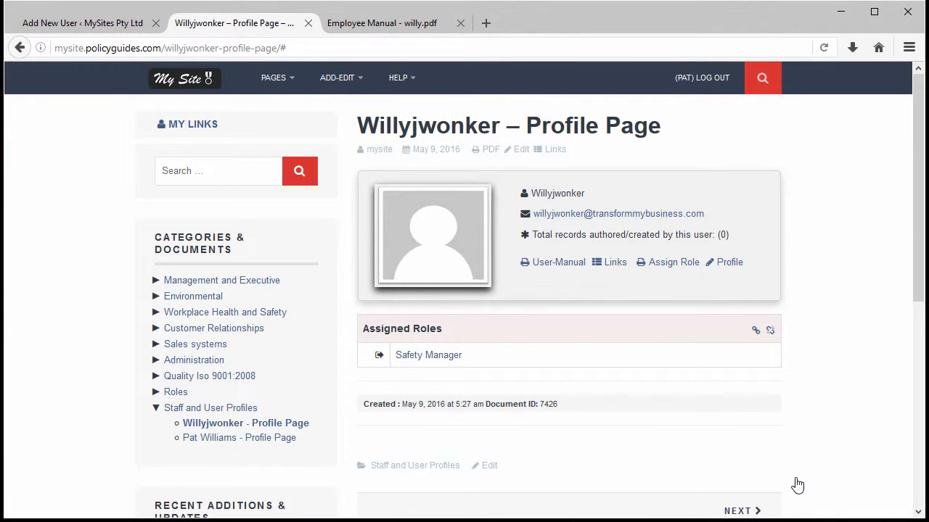